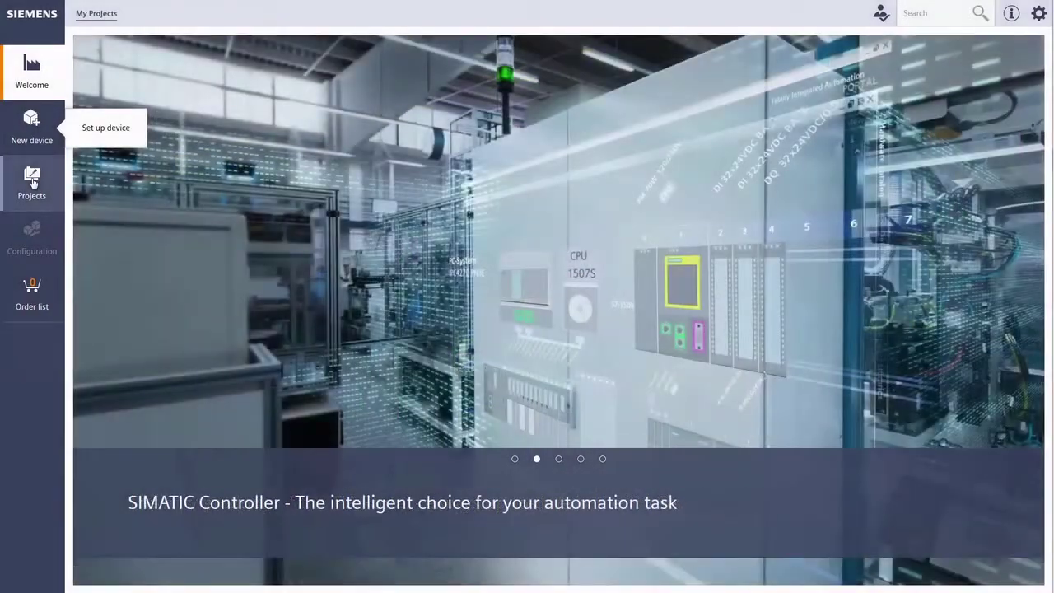
- From My Projects, create the new project BGT_furnace1_expansion and open its tile
click(33, 183)
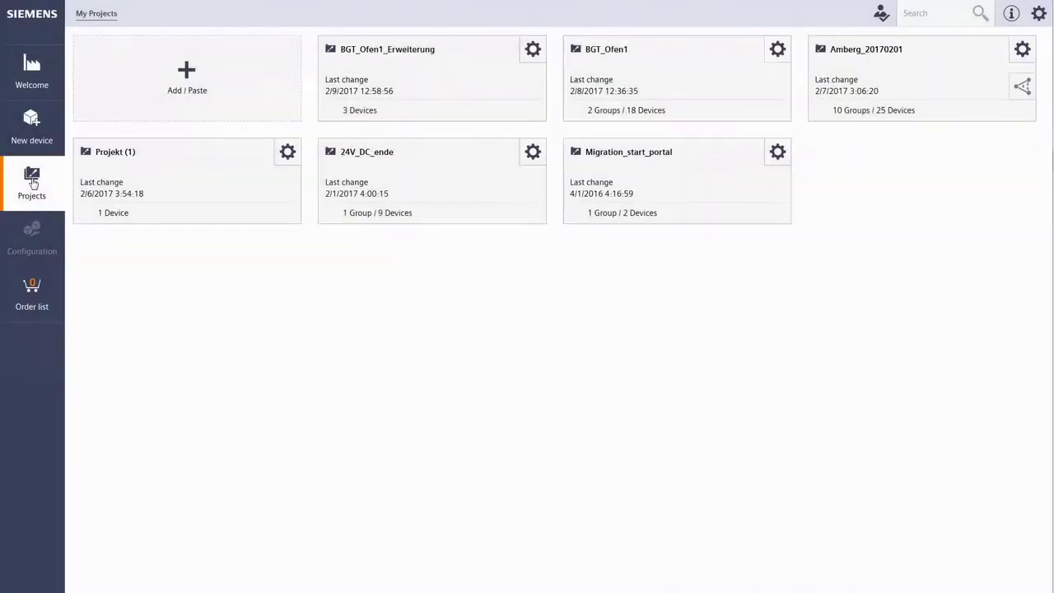
click(189, 75)
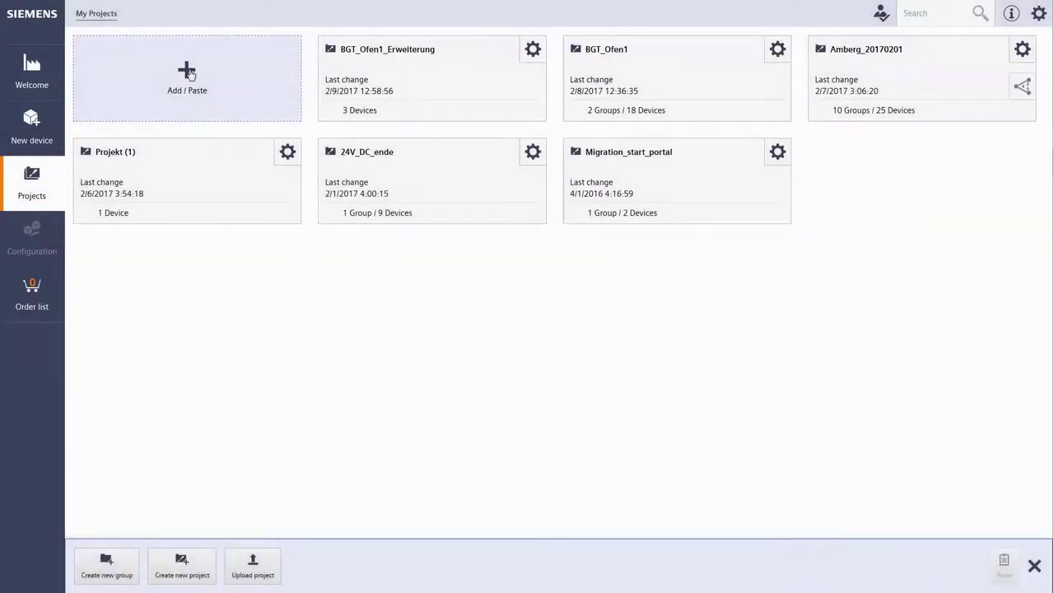
click(202, 568)
text(BGT_furnace1_expansion)
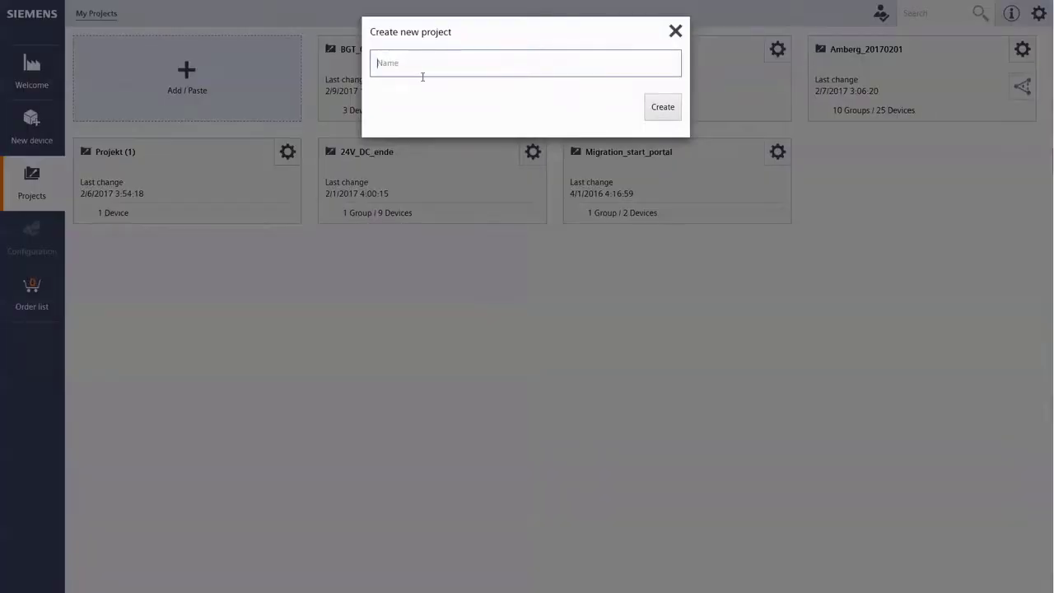
click(662, 108)
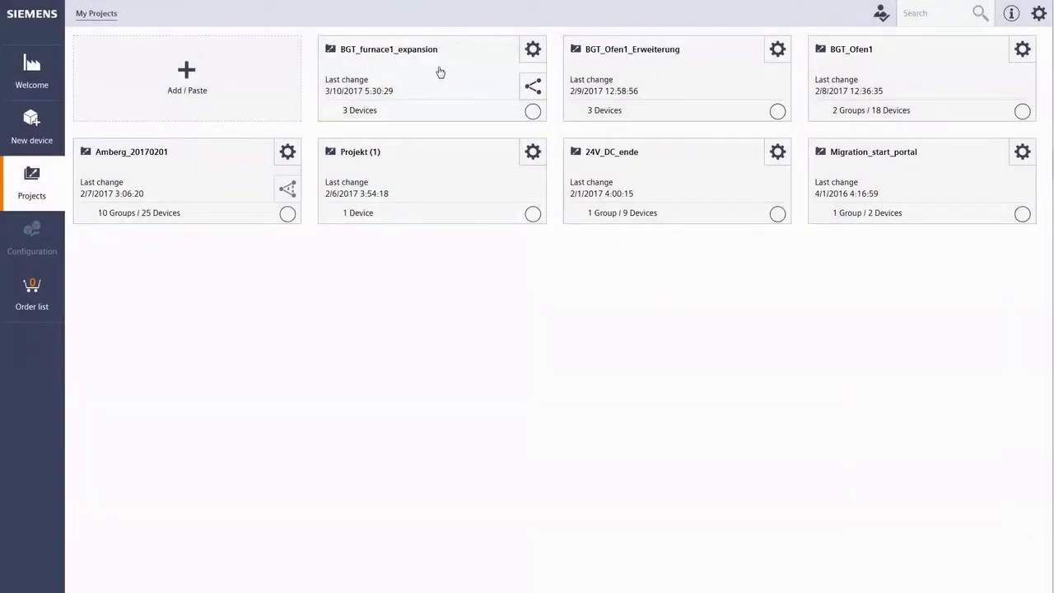
click(440, 72)
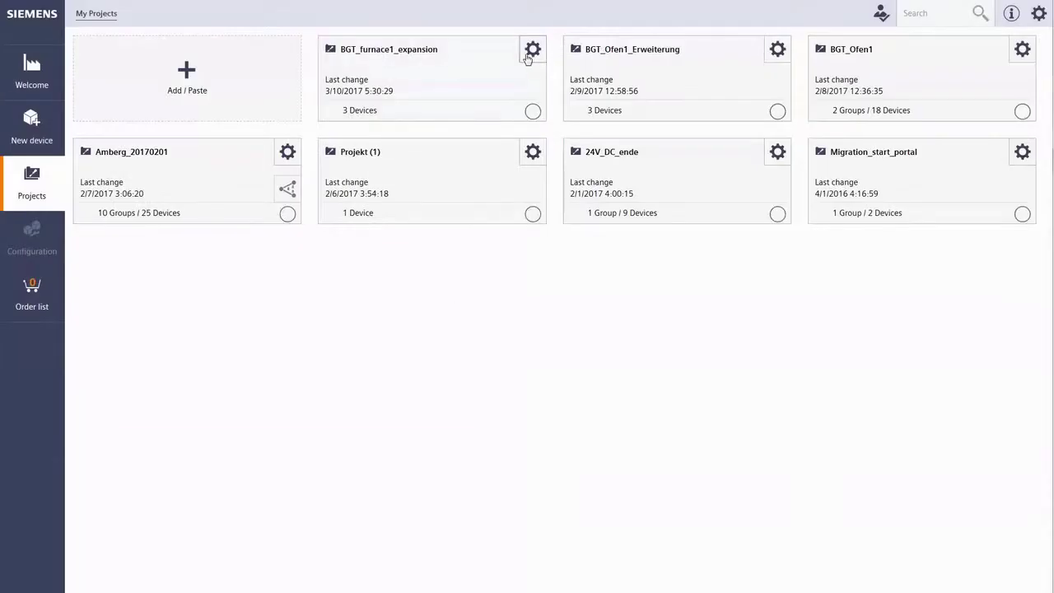
- Activate shared work for the BGT_furnace1_expansion project
click(525, 64)
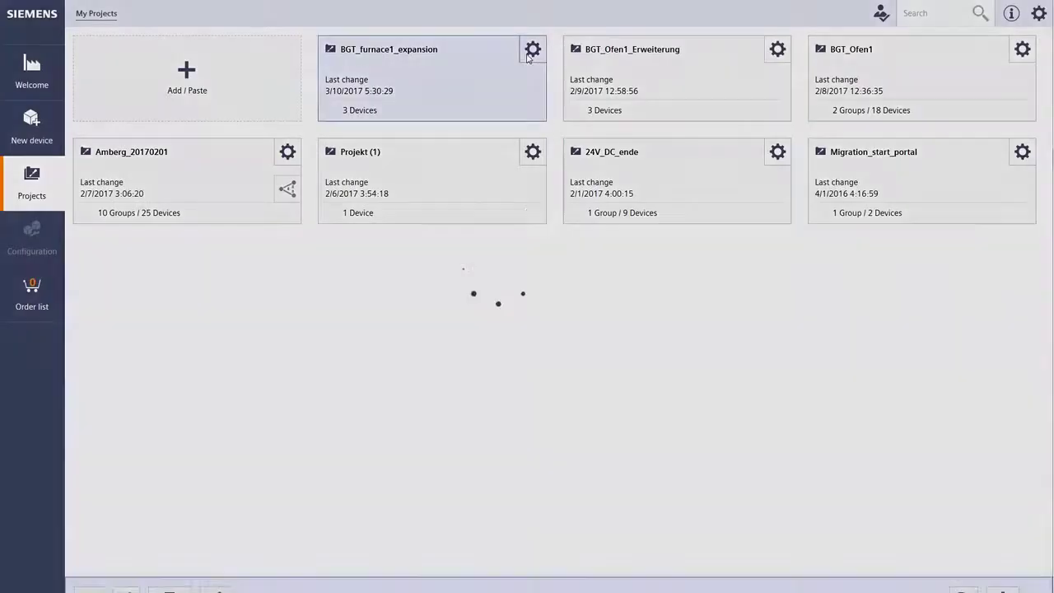
click(218, 566)
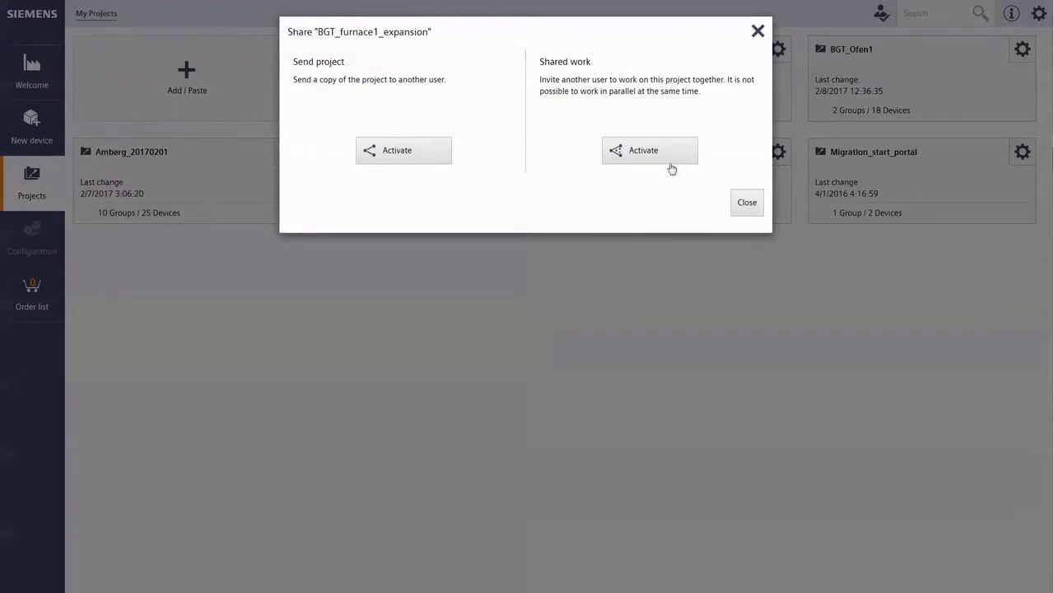
click(667, 157)
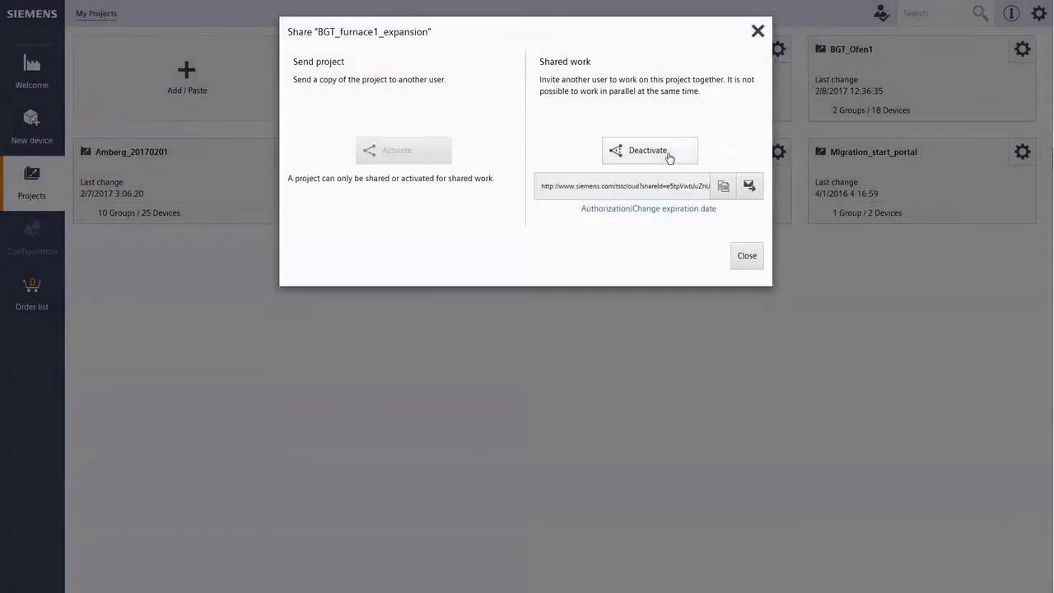
click(749, 186)
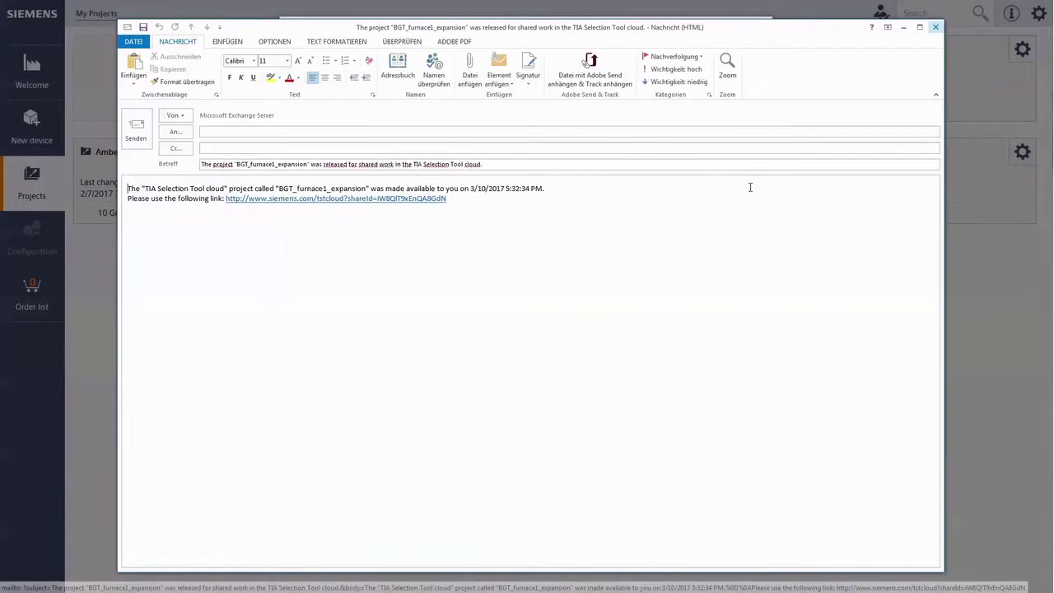
click(318, 135)
click(248, 144)
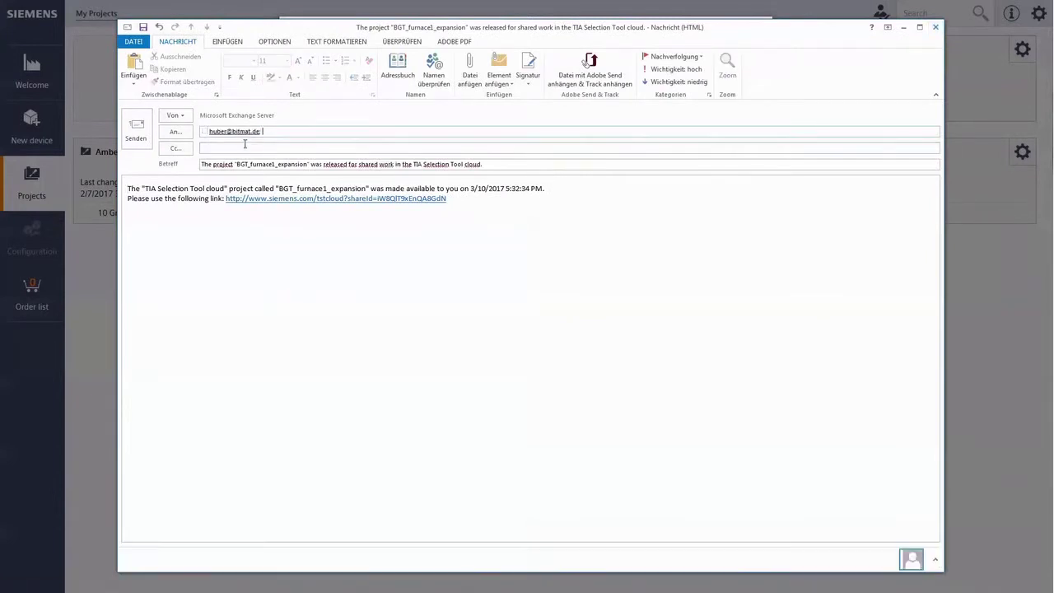
click(136, 130)
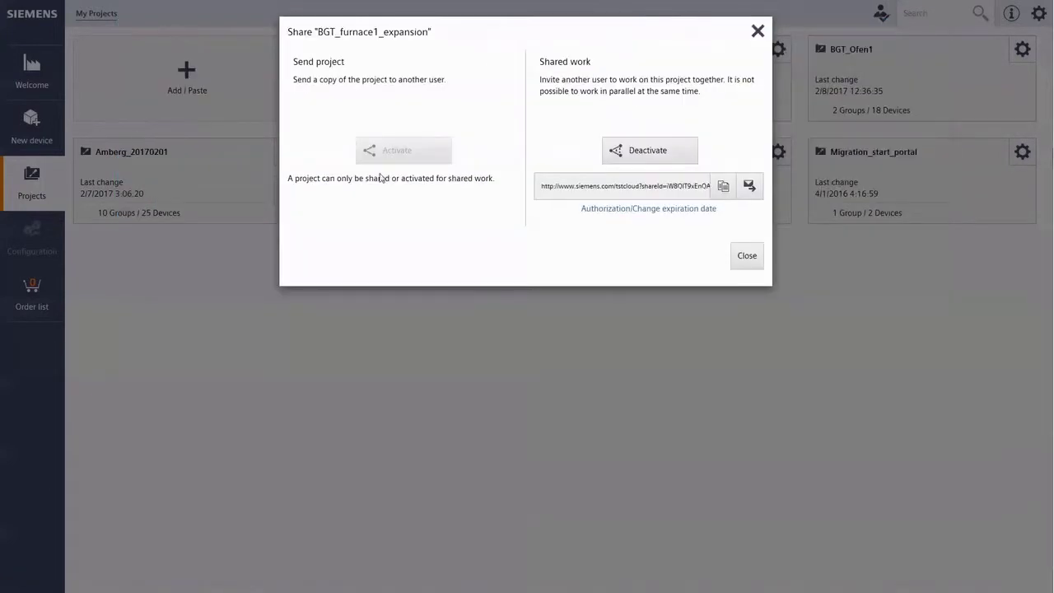
- Close the Share dialog and copy the project hyperlink from the received e-mail
click(739, 256)
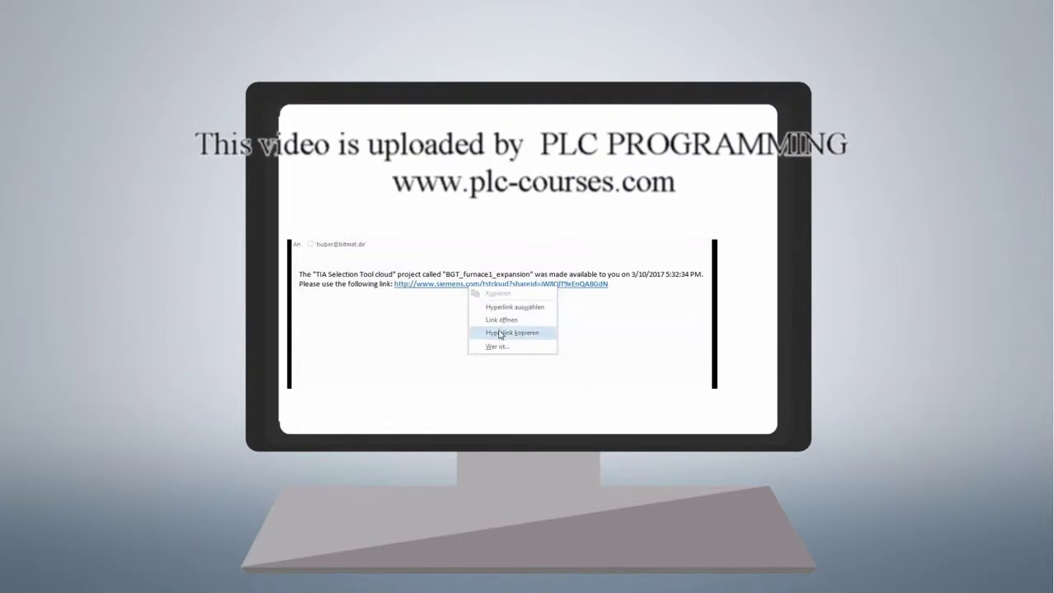
click(476, 333)
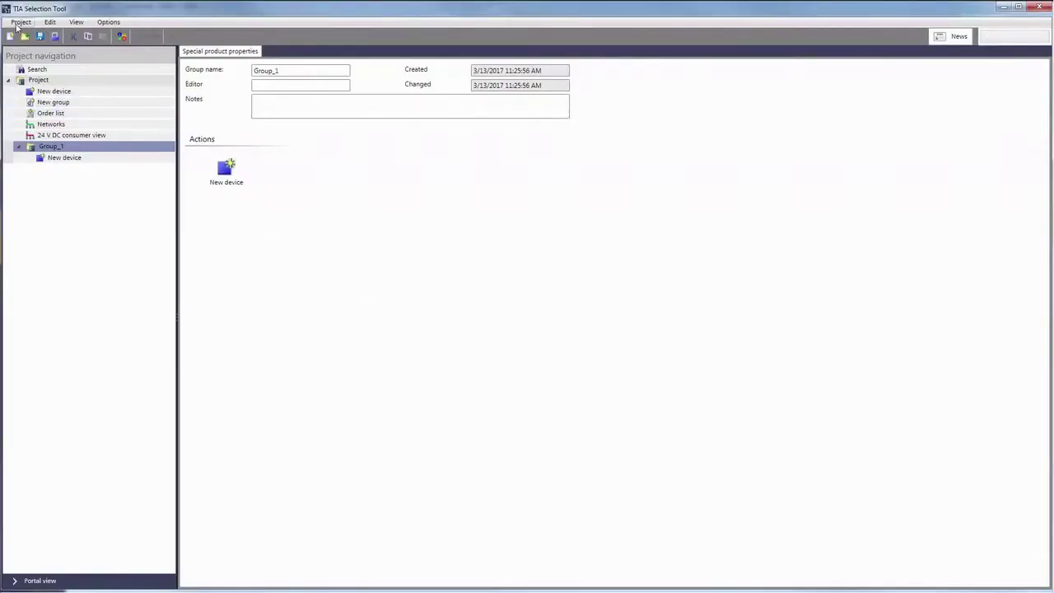
- Paste the copied link into Send and receive's Link to project field, then close the dialog
click(20, 22)
click(36, 107)
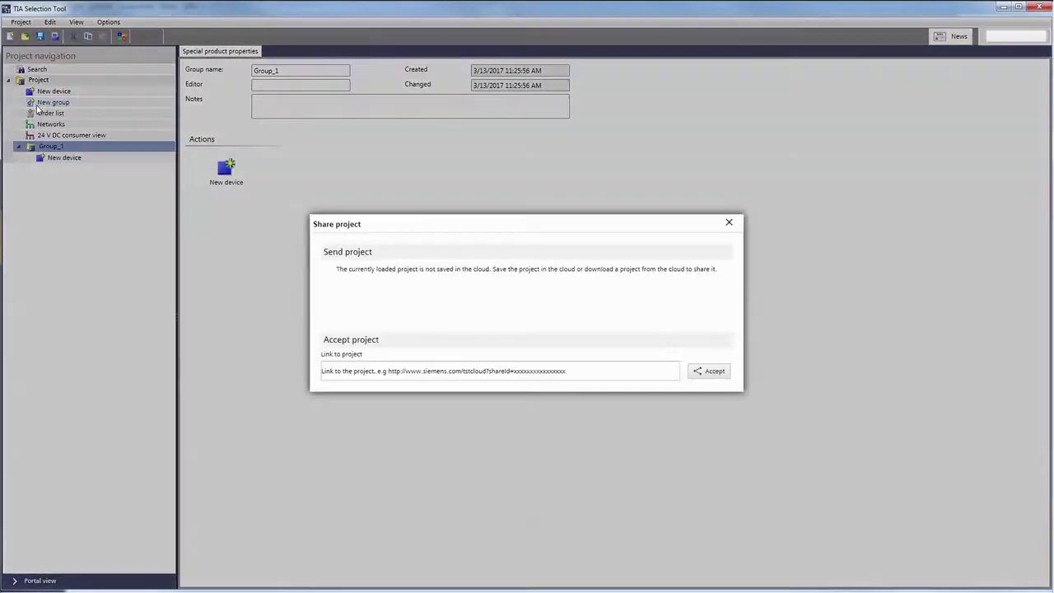
click(382, 370)
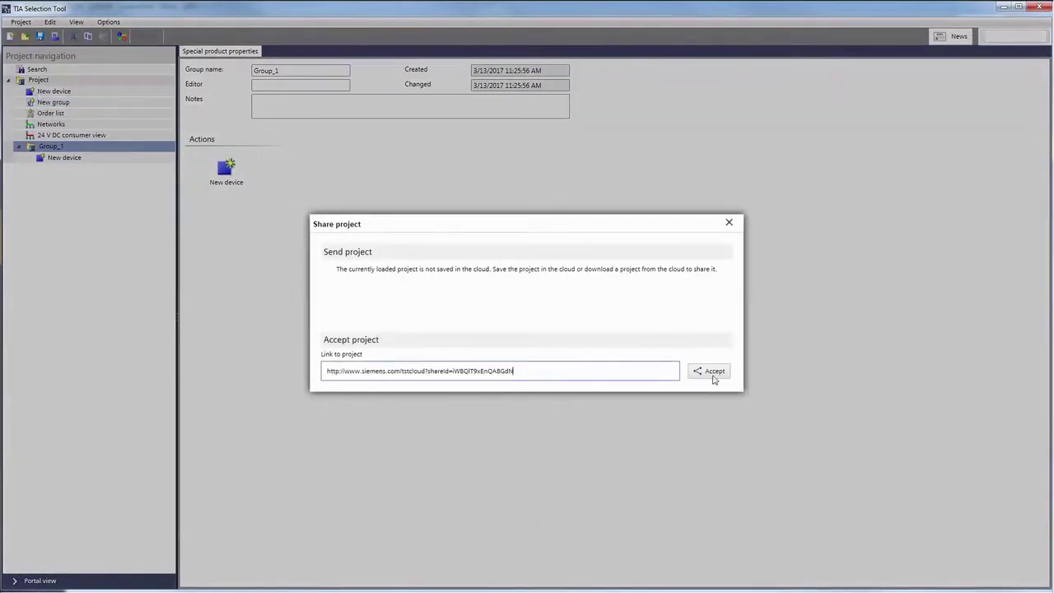
click(728, 223)
- Paste the share link into Send and receive and accept it, opening BGT_furnace1_expansion
click(1036, 29)
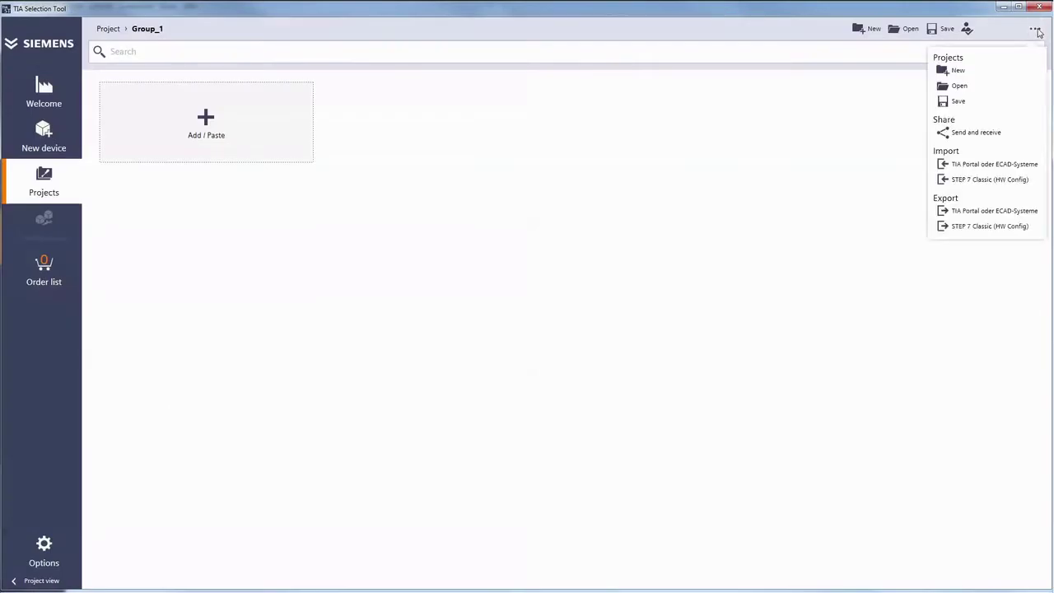
click(985, 135)
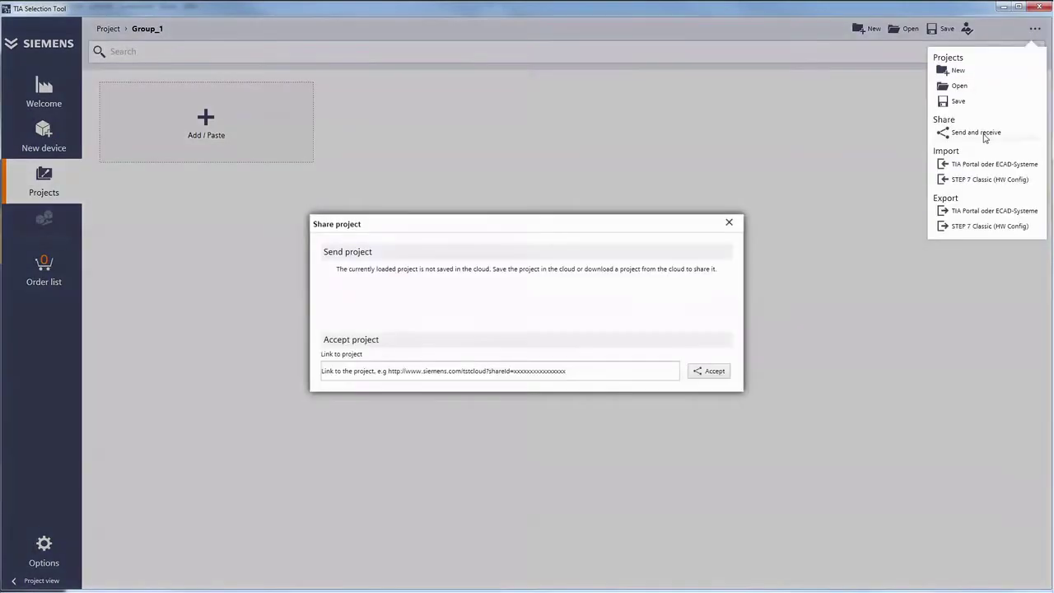
click(493, 374)
key(ctrl+v)
key(Return)
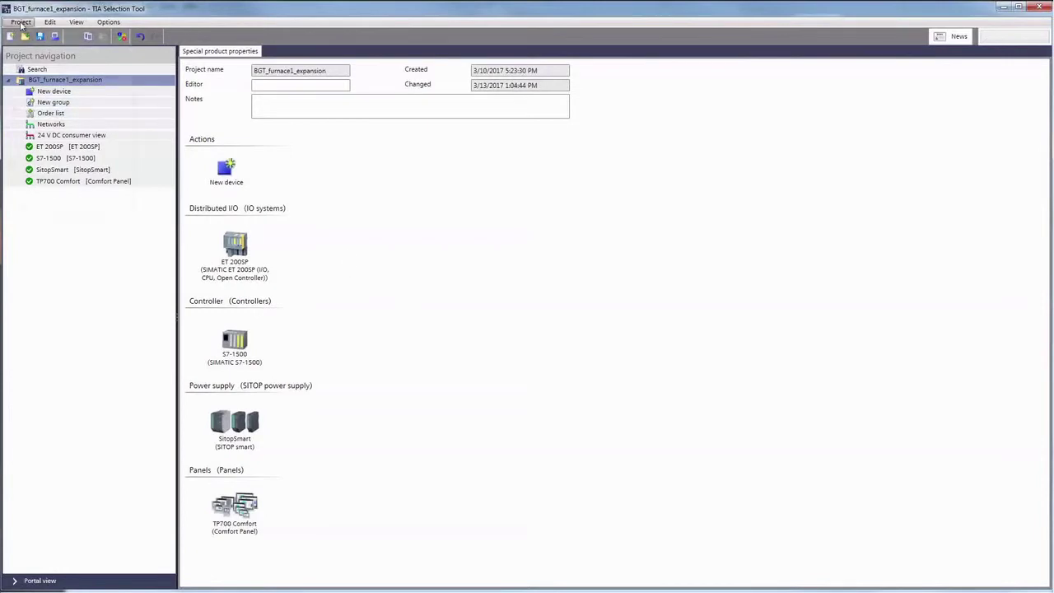
- Save BGT_furnace1_expansion to the cloud, then cancel the Save as window
click(21, 22)
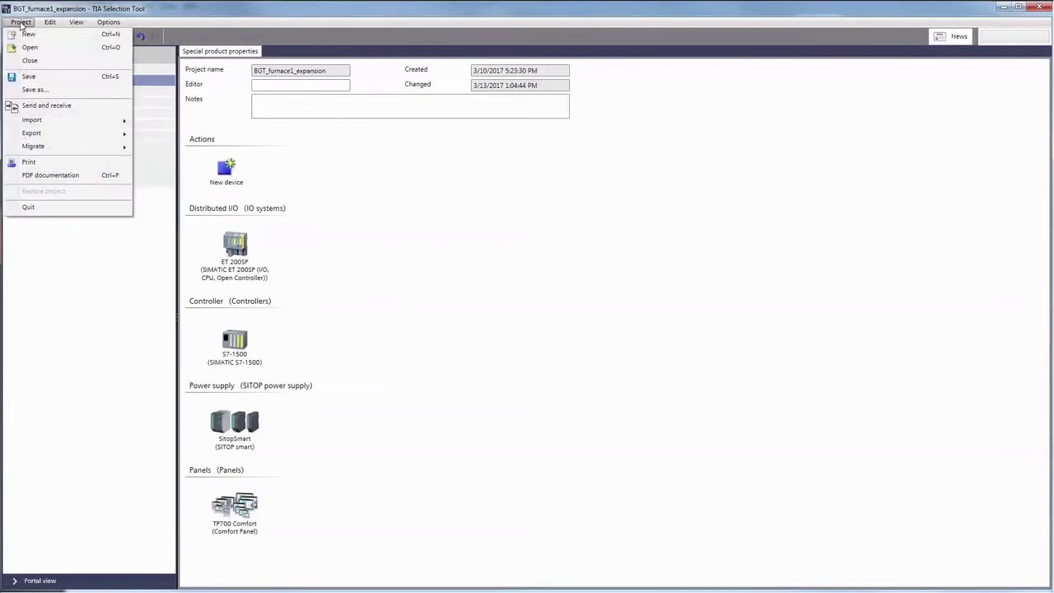
click(29, 76)
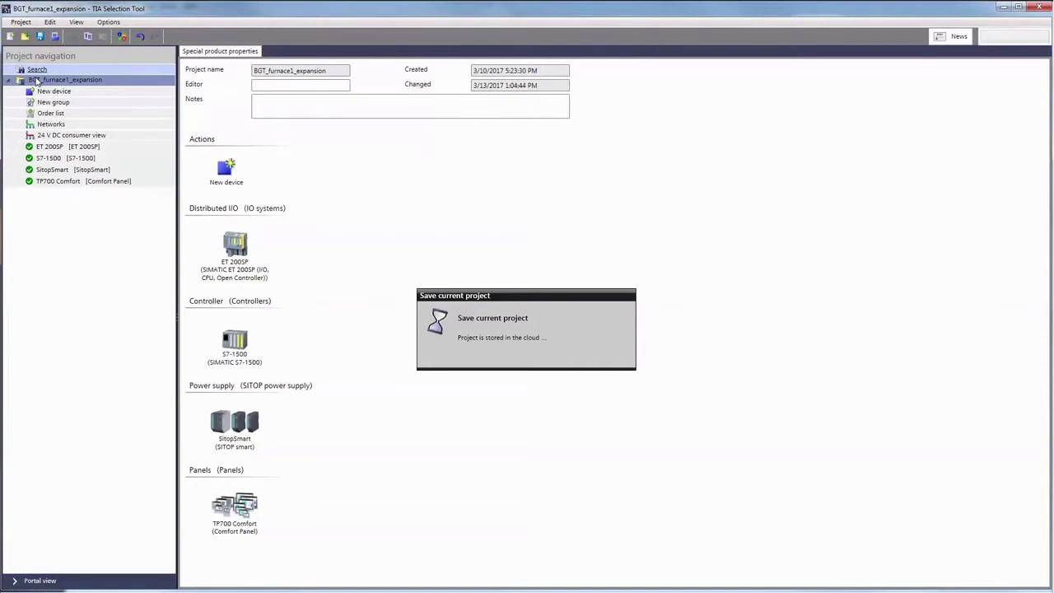
click(20, 22)
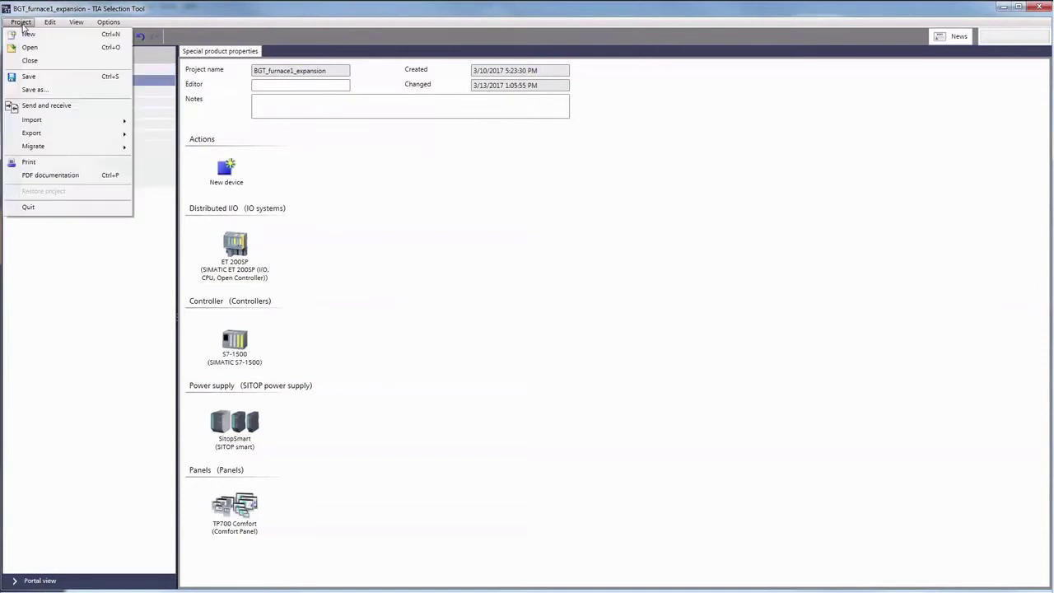
click(34, 90)
click(726, 494)
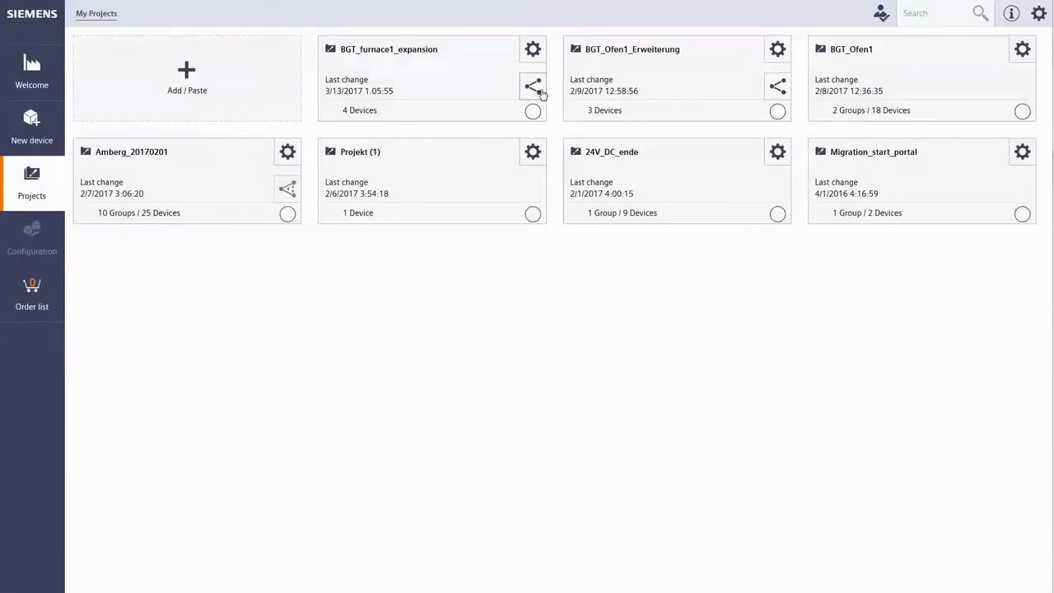
- Deactivate shared work for BGT_furnace1_expansion and activate Send project instead
click(534, 87)
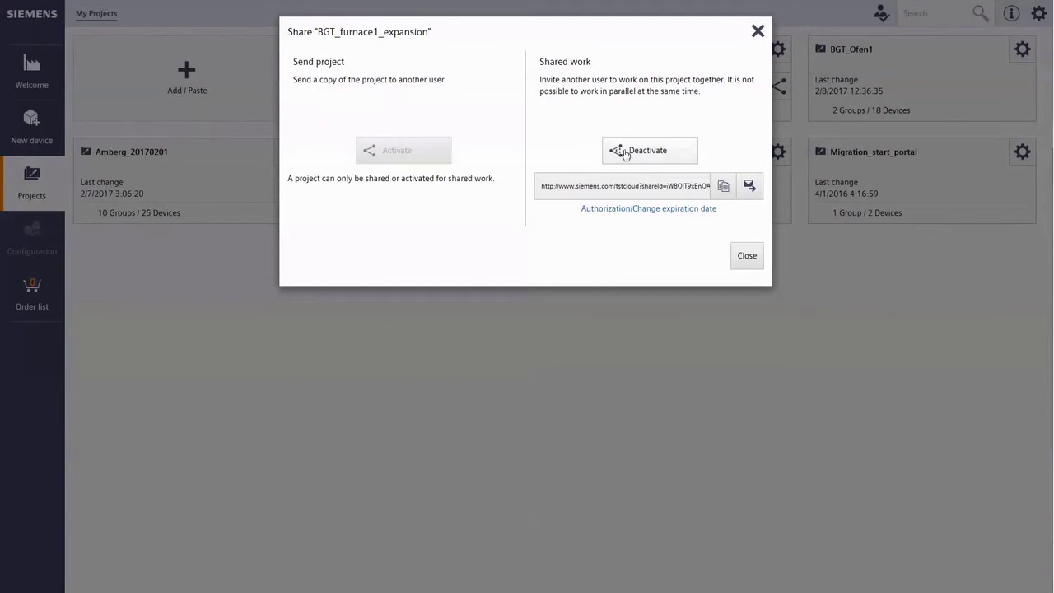
click(623, 153)
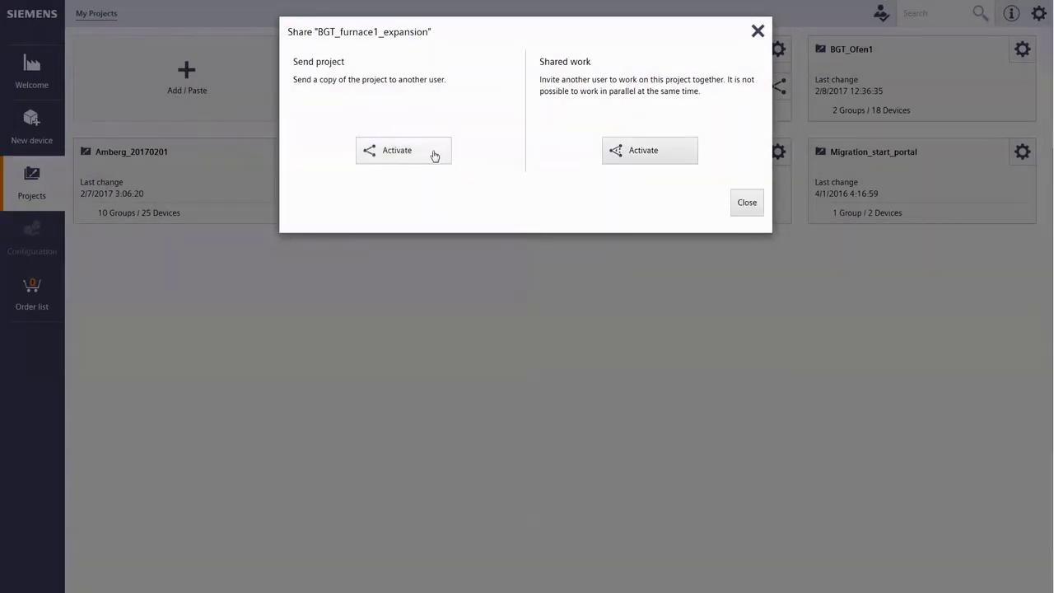
click(434, 155)
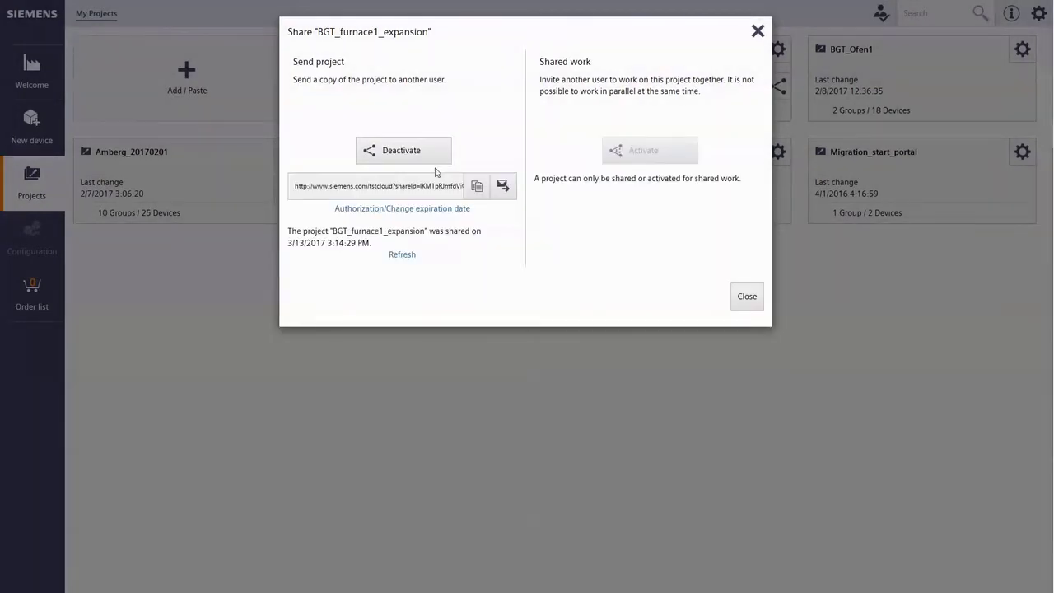
click(502, 187)
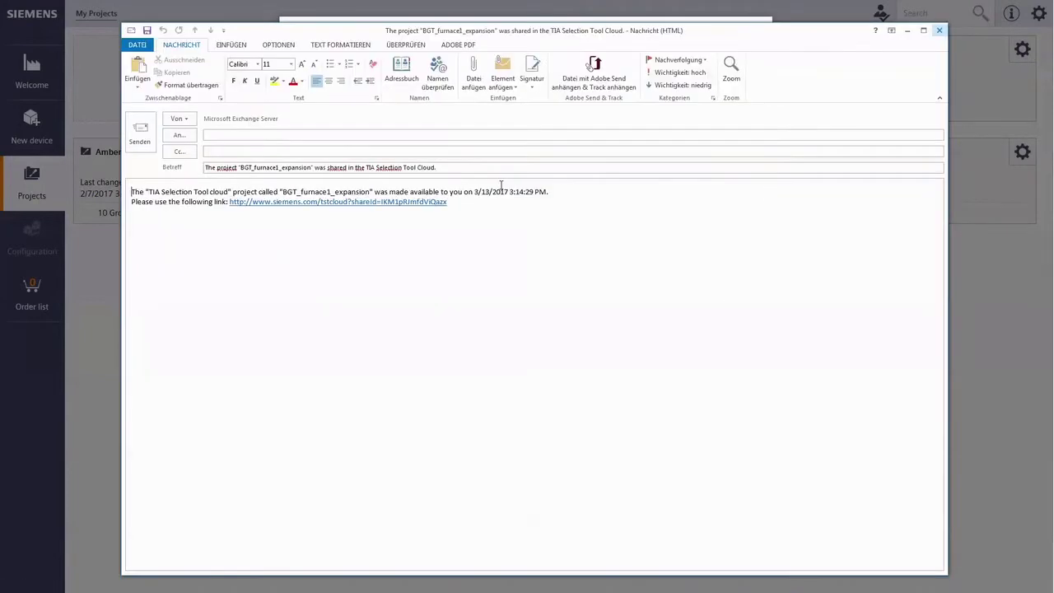
click(298, 134)
click(247, 149)
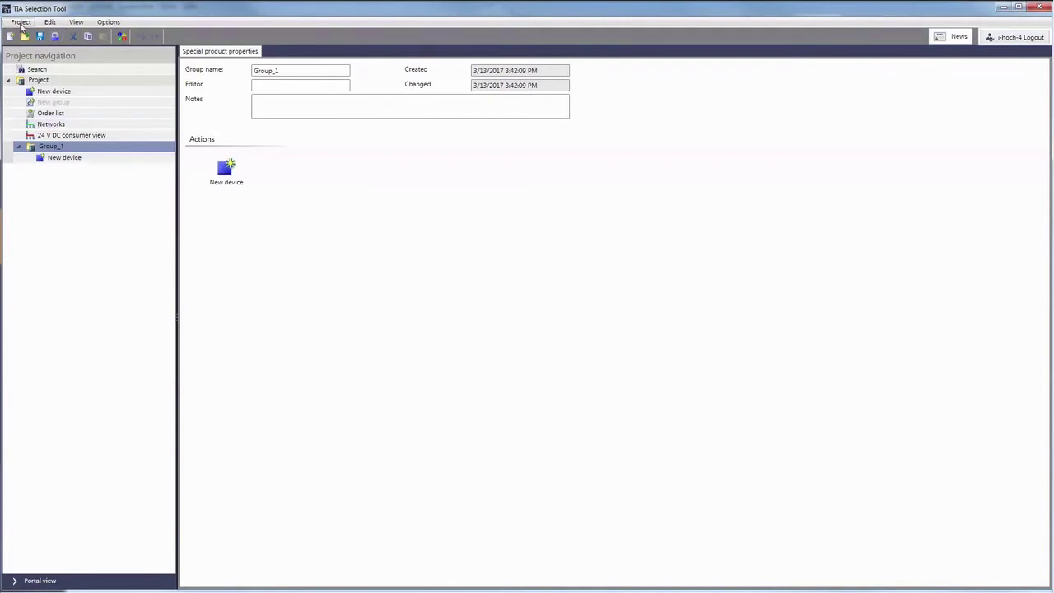
- Receive the BGT_furnace1_expansion copy via Send and receive and show its order list
click(20, 22)
click(54, 107)
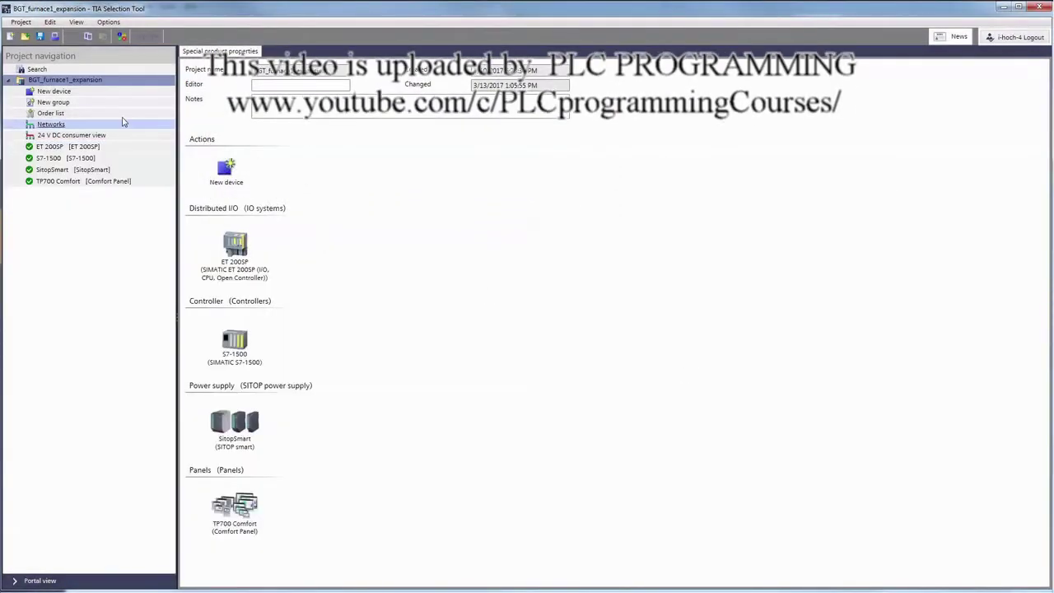
click(68, 117)
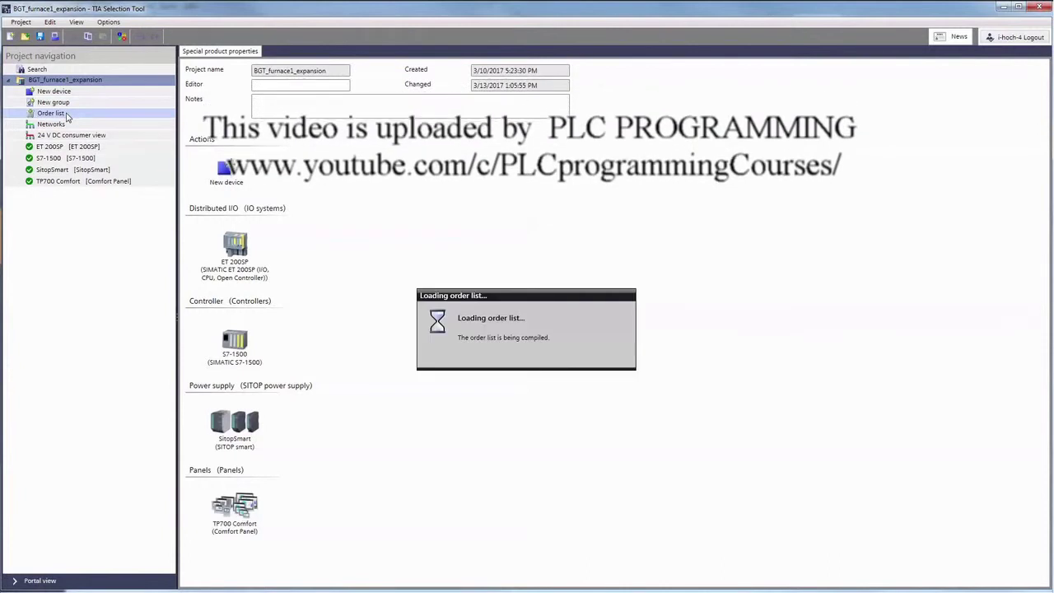